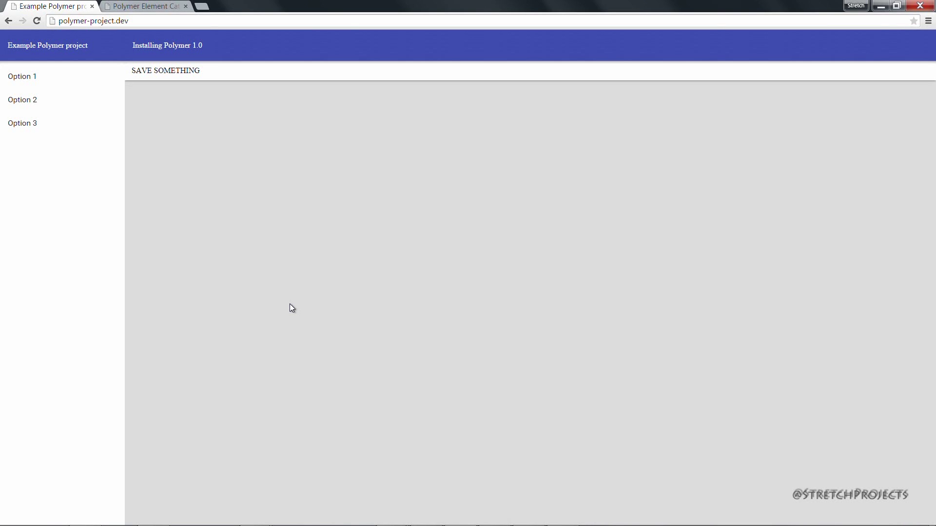
- Press the SAVE SOMETHING button several times to watch its ripple
click(167, 71)
click(179, 73)
click(178, 72)
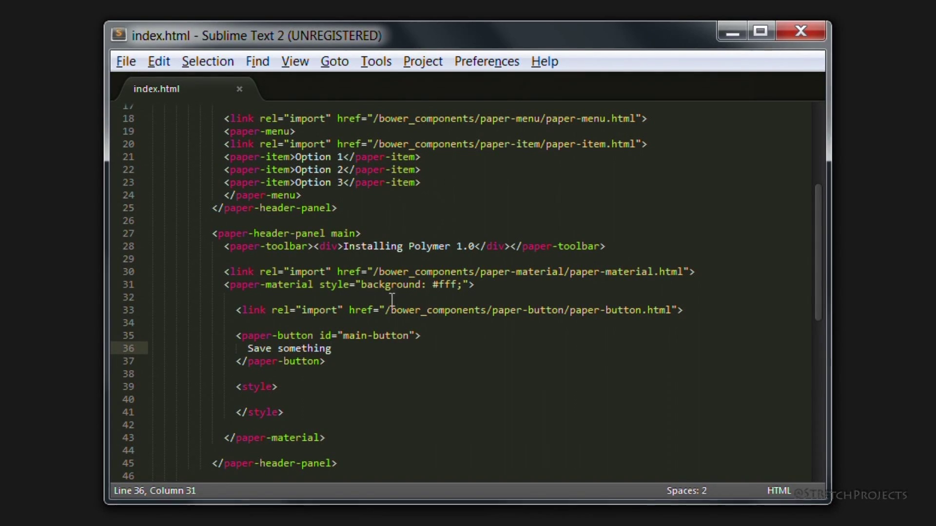
- Review the paper-button import, opening tag and 'Save something' label, then press the button again
drag(243, 310, 708, 310)
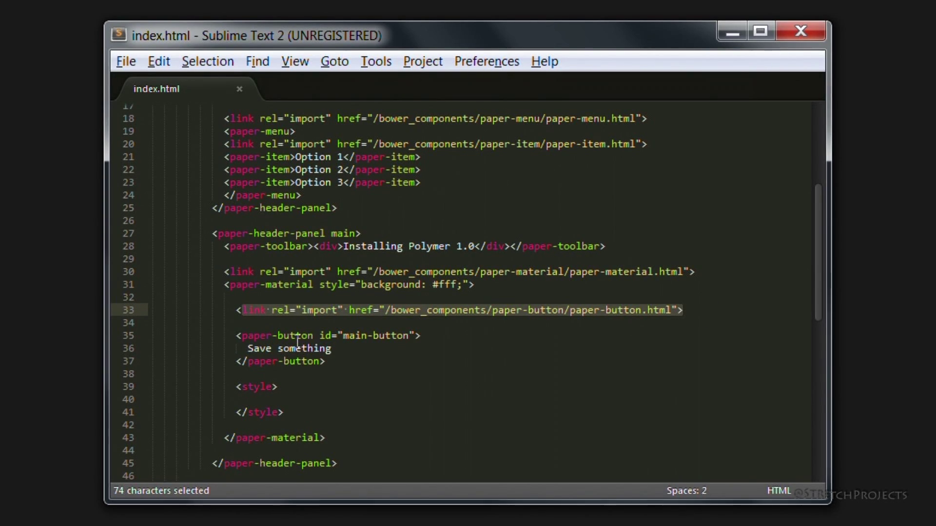
drag(238, 337, 468, 337)
click(377, 366)
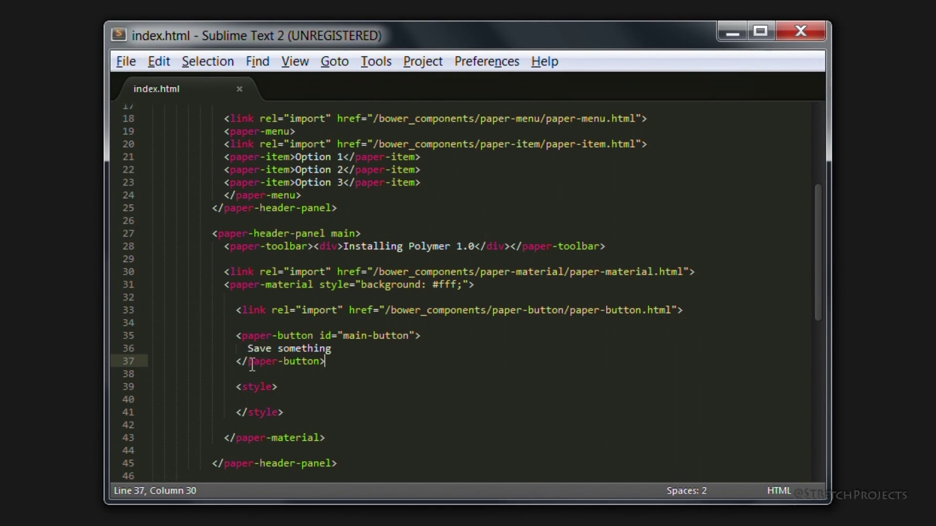
click(246, 348)
drag(246, 348, 348, 347)
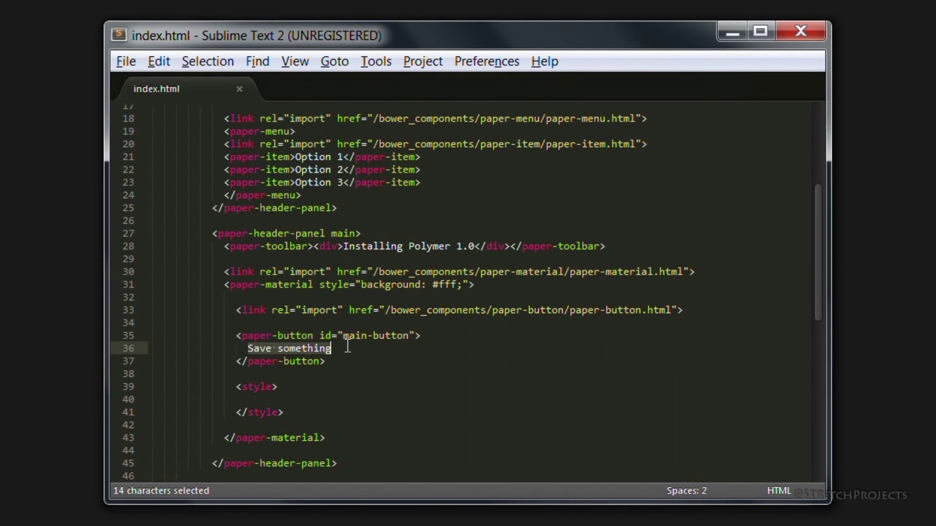
click(372, 361)
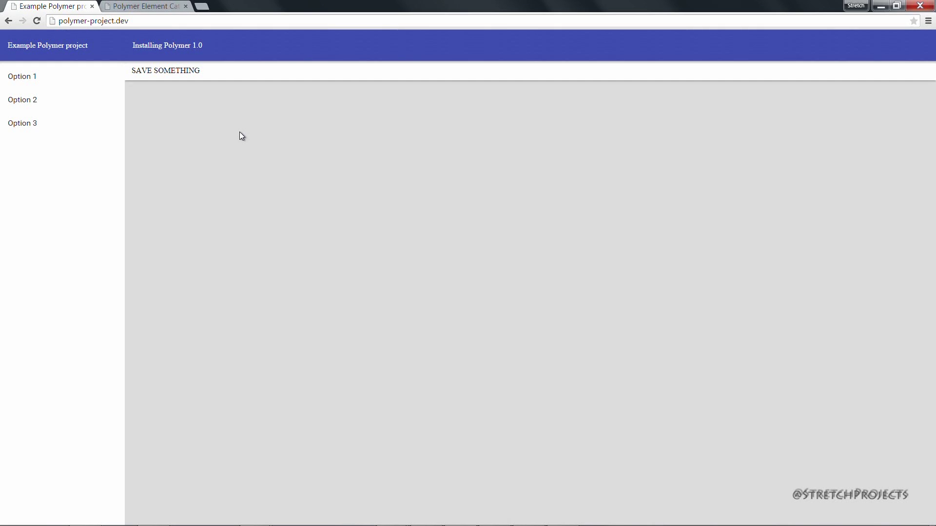
click(177, 72)
- Open the paper-button page under Paper Elements in the Polymer Element Catalog and view its demo
key(ctrl+Tab)
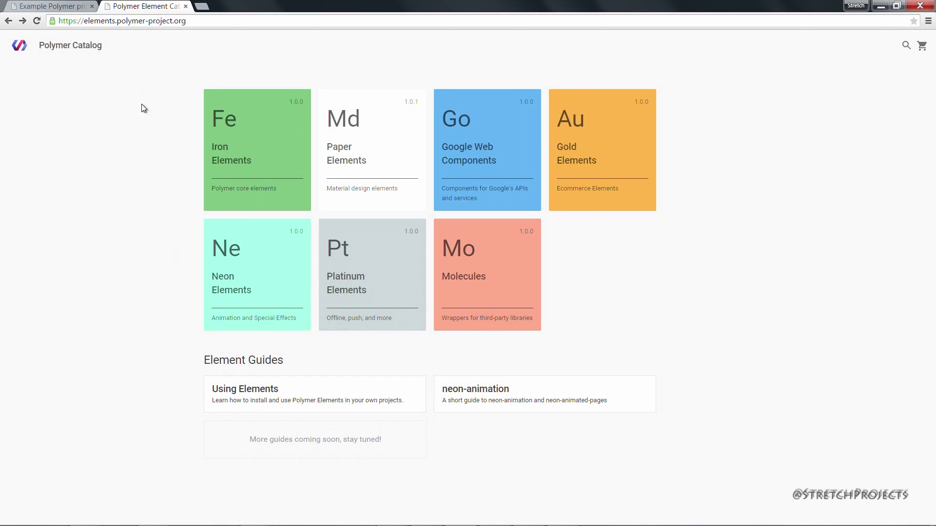
click(389, 146)
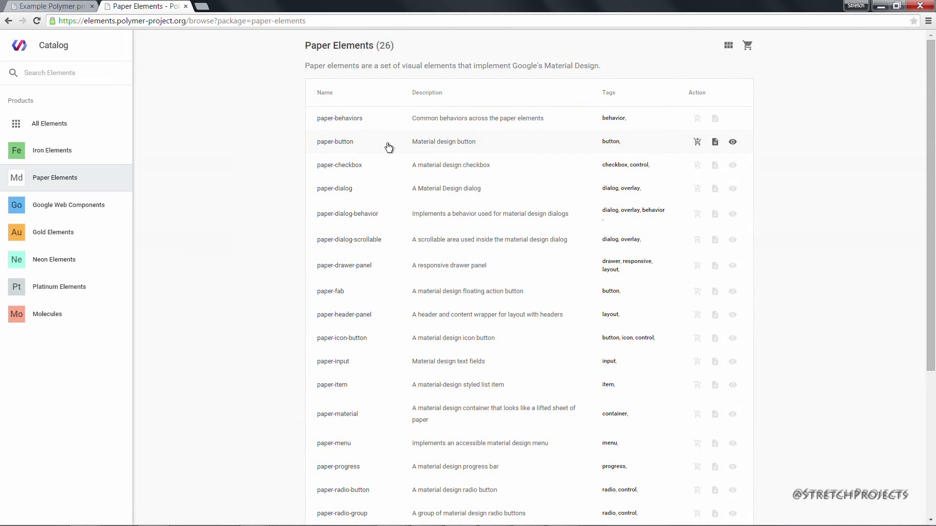
click(330, 144)
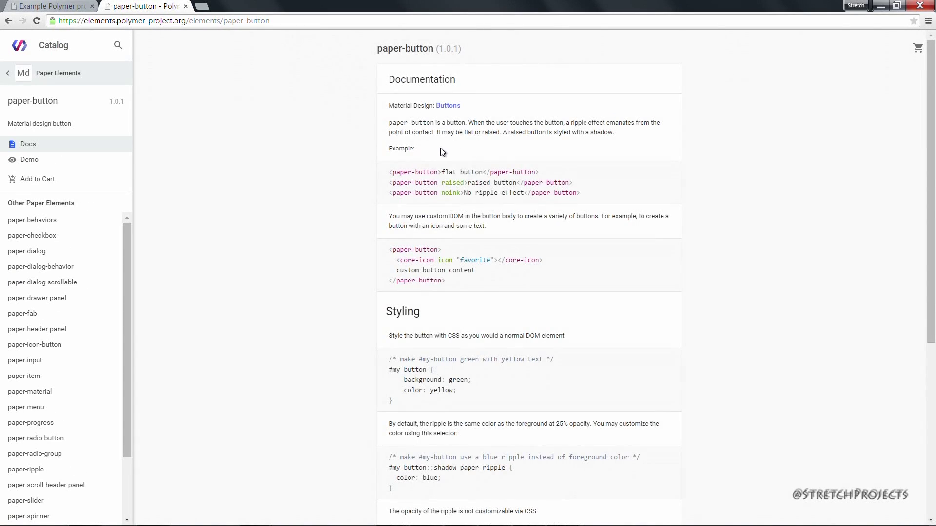
click(30, 160)
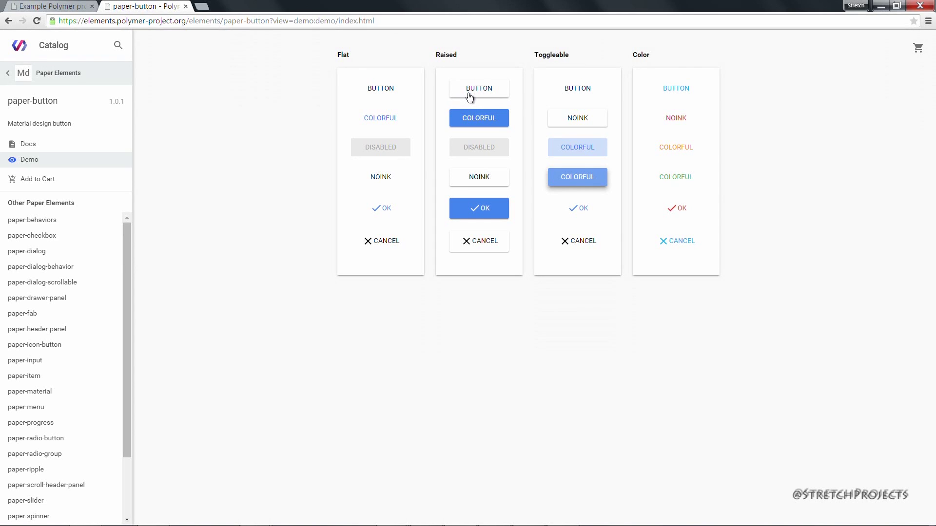
- Return to the paper-button docs and highlight the 'raised' property
key(alt+Left)
scroll(356, 152, down, 1)
scroll(355, 147, down, 3)
scroll(354, 147, down, 1)
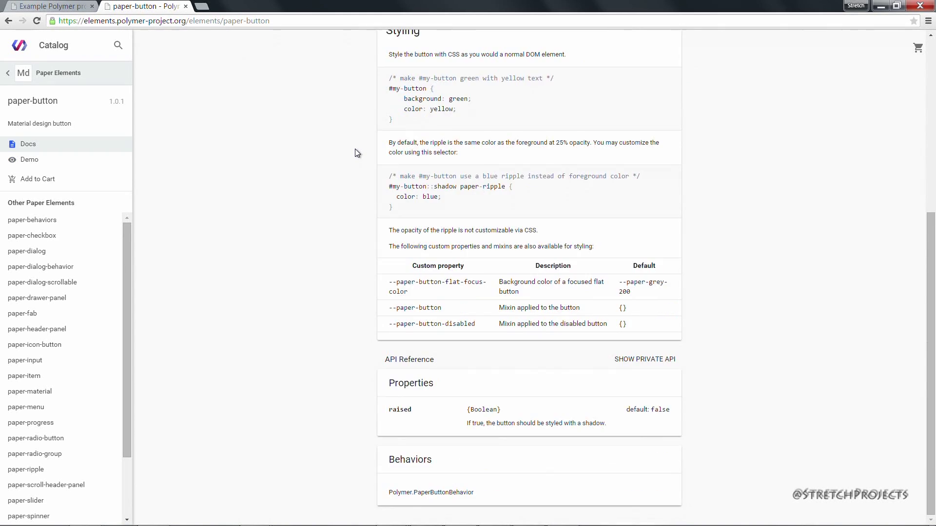
drag(396, 410, 415, 412)
triple_click(415, 412)
double_click(401, 409)
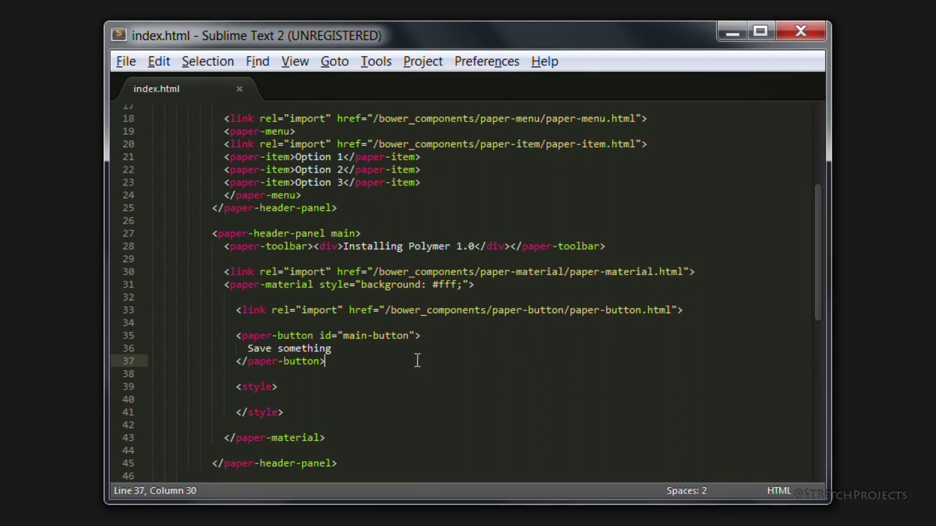
- Add 'raised' to the main-button tag, save, and reload Chrome to test the shadowed button
click(414, 336)
text(raised>)
key(ctrl+s)
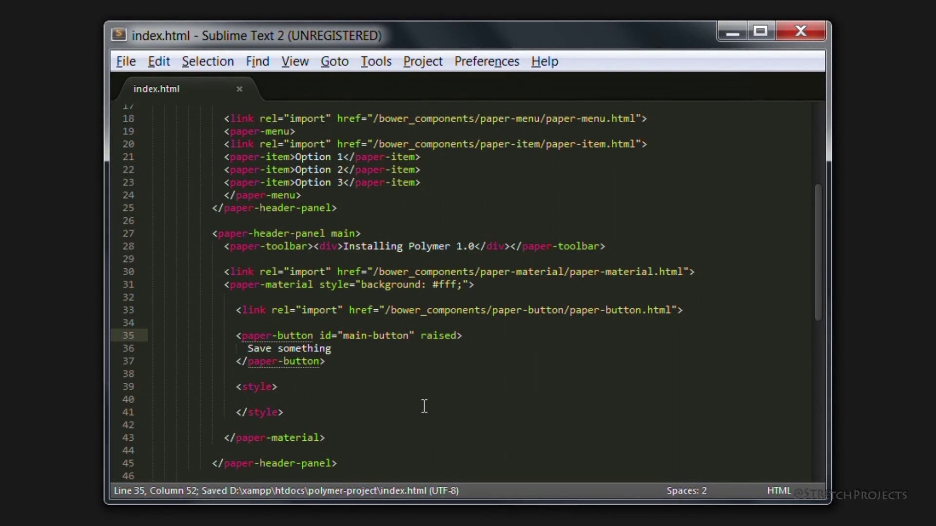
key(alt+Tab)
right_click(381, 178)
click(408, 213)
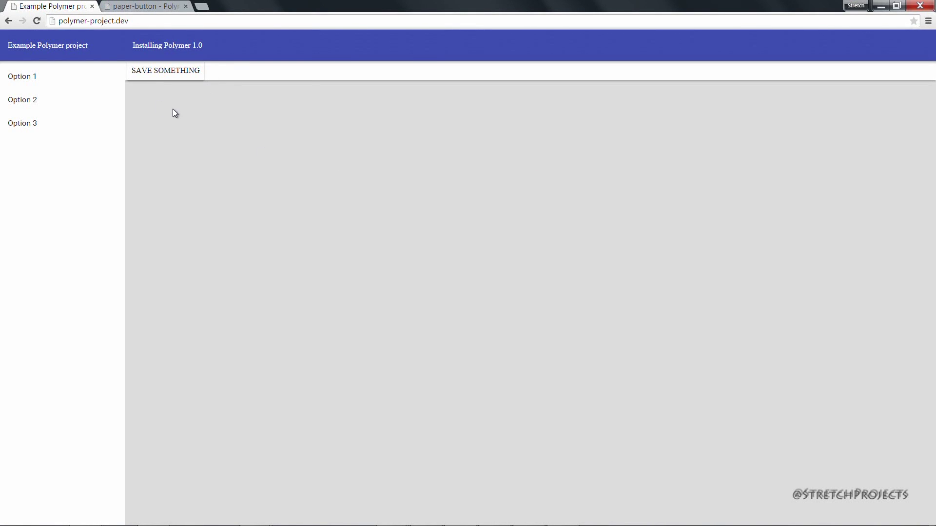
click(177, 73)
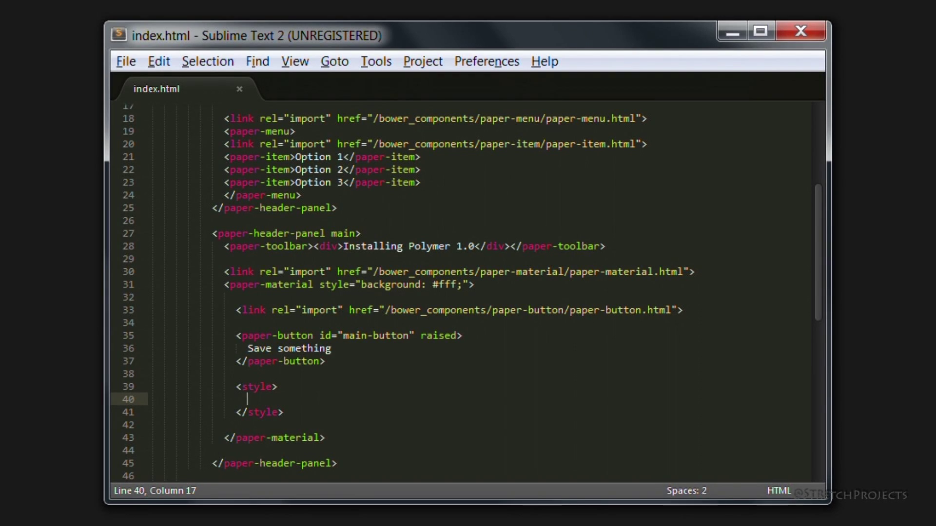
- Write a #main-button rule with margin: 16px and save index.html
key(ctrl+z)
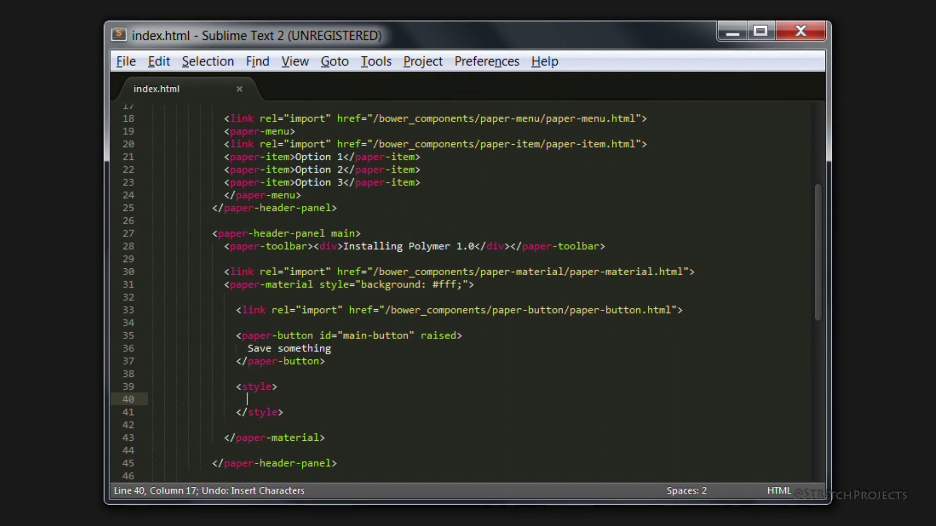
text(#m)
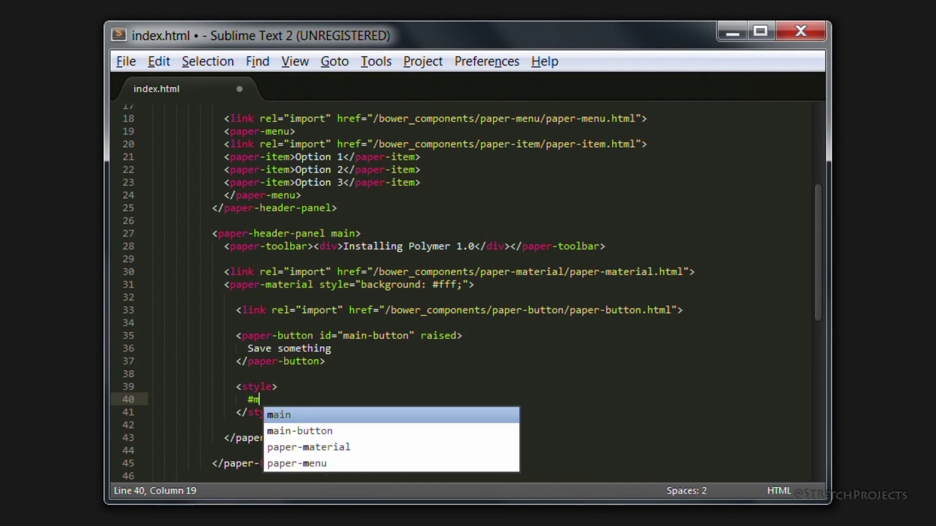
text(ain-button)
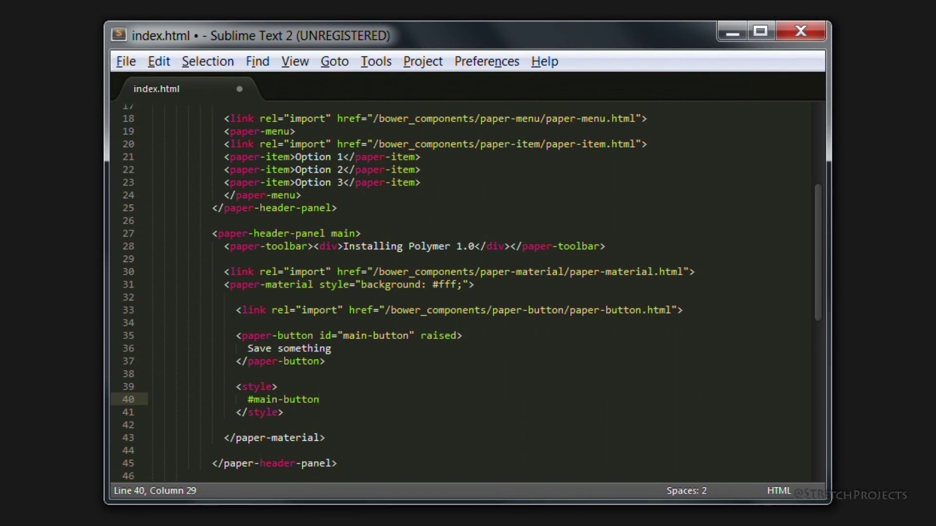
text( {)
key(Return)
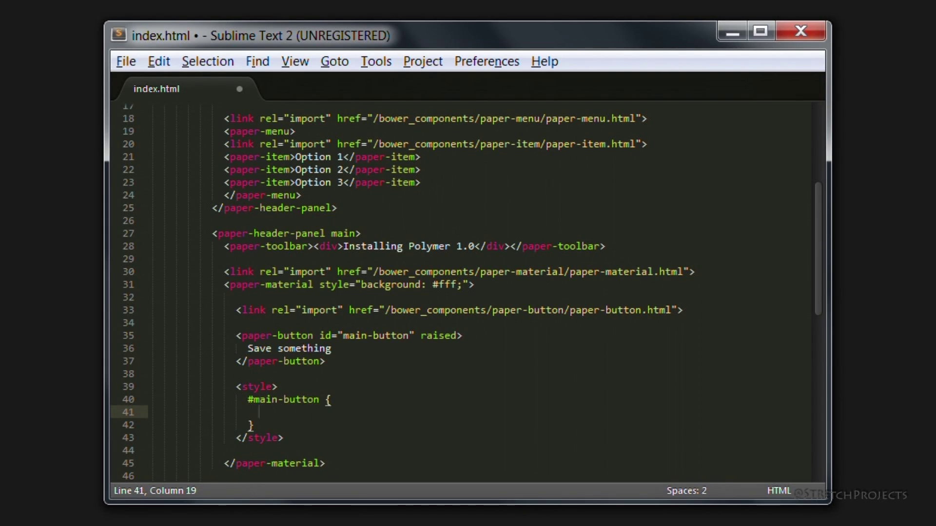
text(margin)
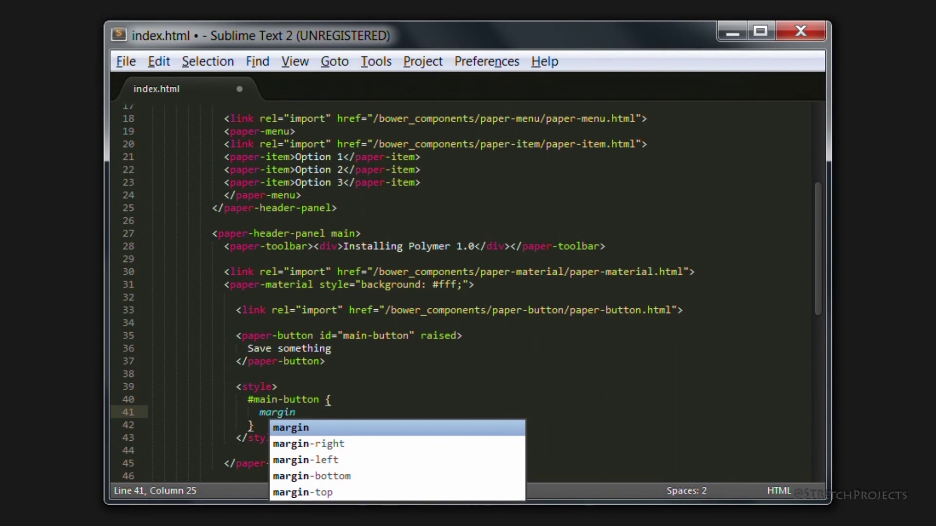
key(Return)
text(16px)
key(ctrl+s)
- Reload the Chrome page and press the inset Save something button to test it
key(alt+Tab)
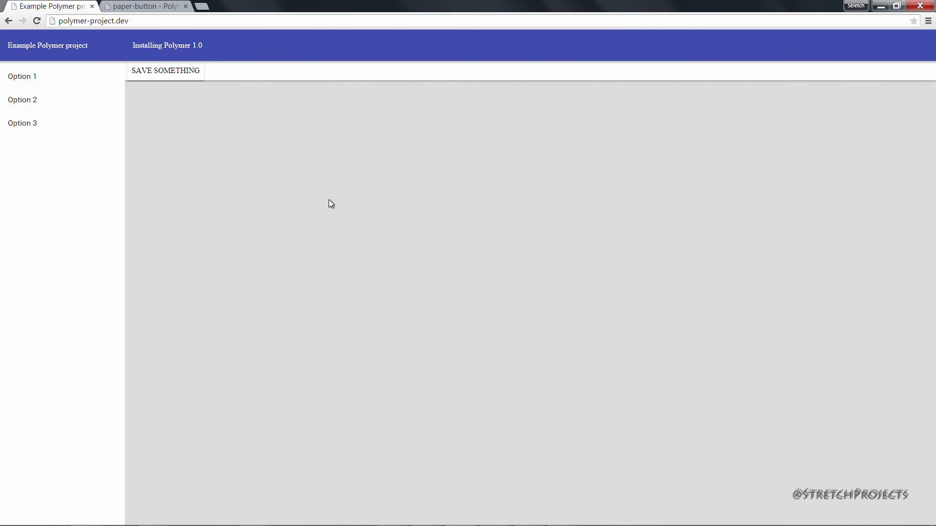
right_click(326, 194)
click(351, 230)
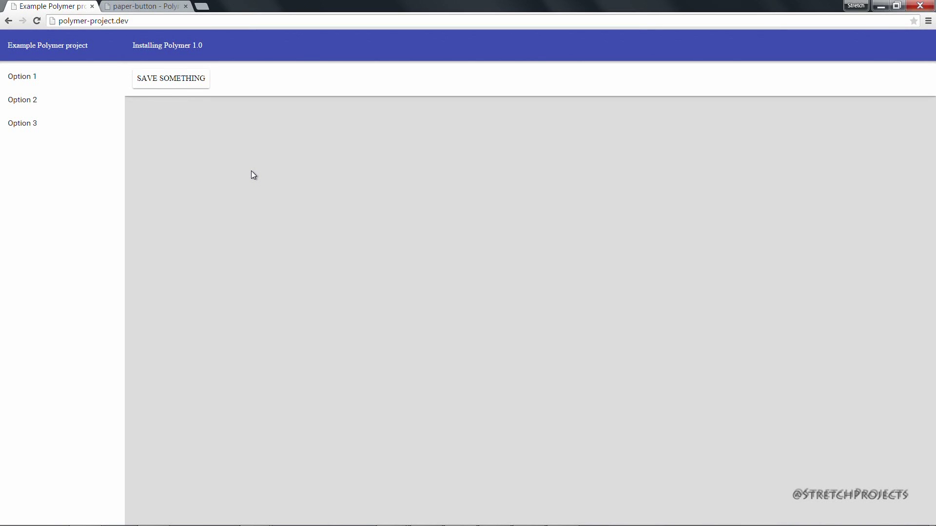
click(183, 82)
click(140, 84)
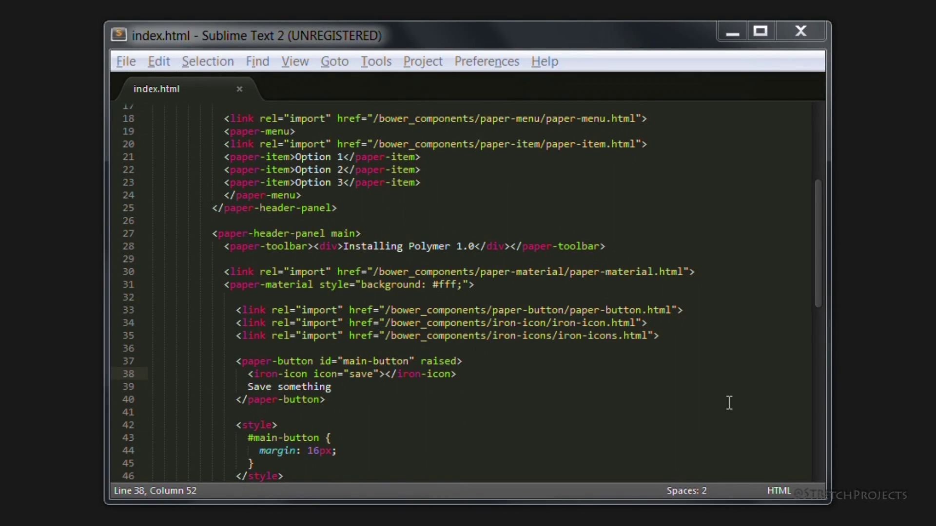
- Review the three component import lines, including the iron-icons import path
drag(683, 336, 707, 310)
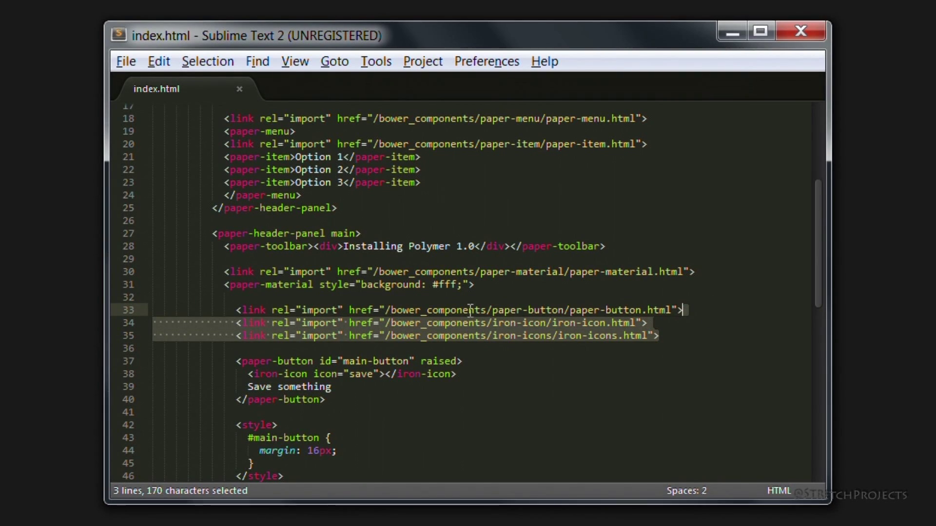
click(568, 323)
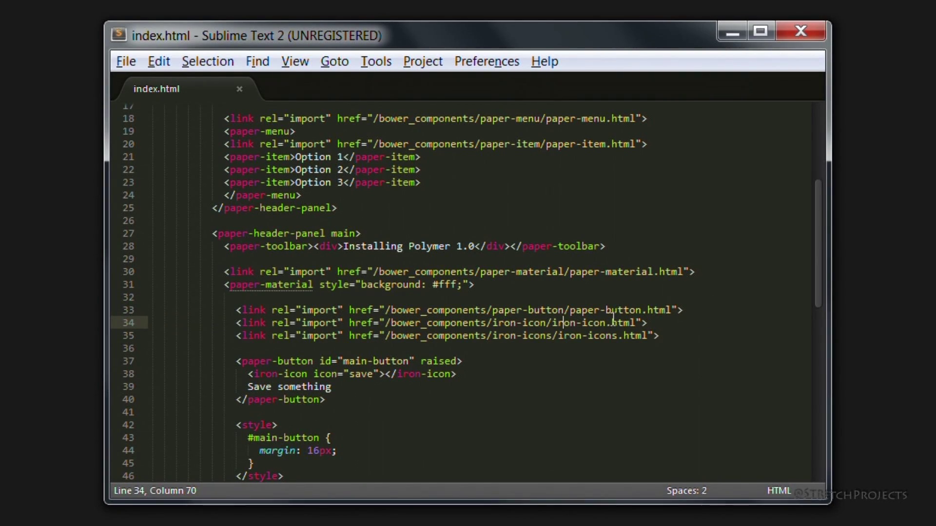
drag(551, 336, 622, 336)
- Inspect the iron-icon element's icon="save" attribute, then add a new line after the margin
drag(253, 373, 473, 374)
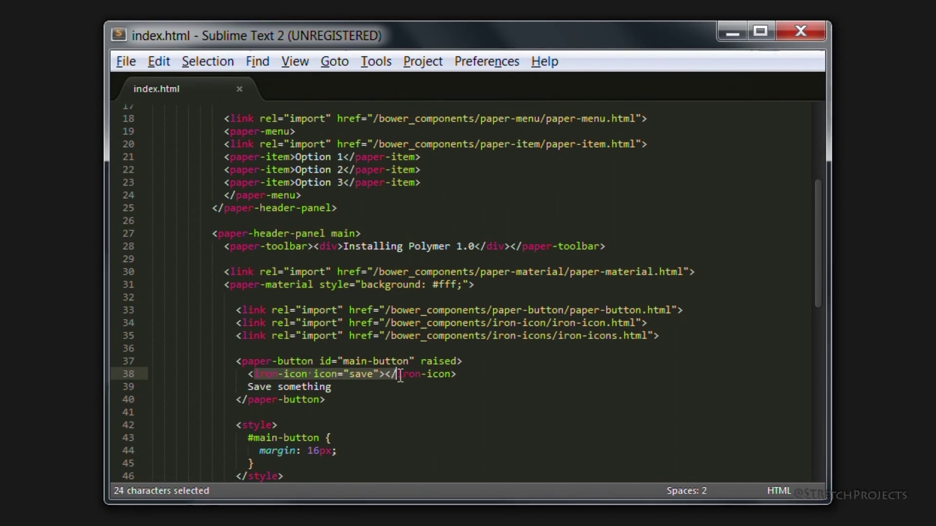
click(492, 377)
drag(254, 374, 490, 377)
click(310, 373)
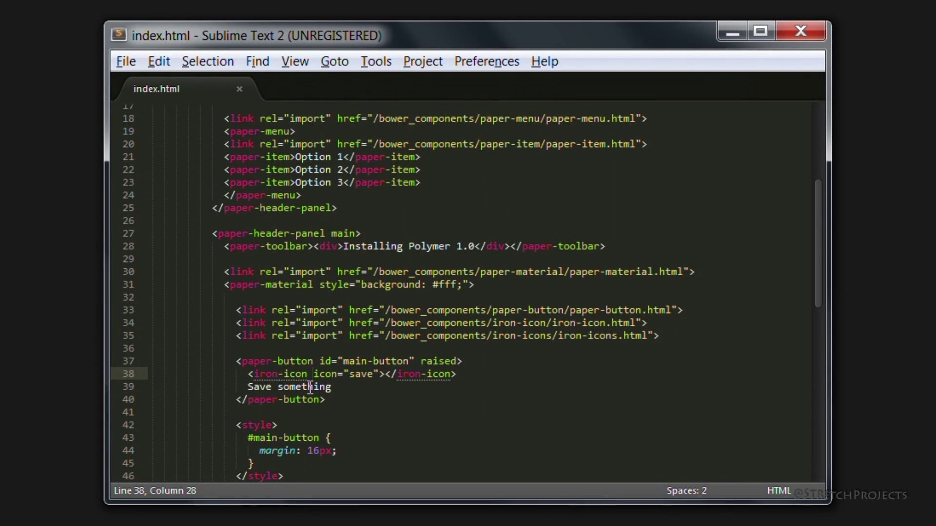
drag(310, 373, 380, 373)
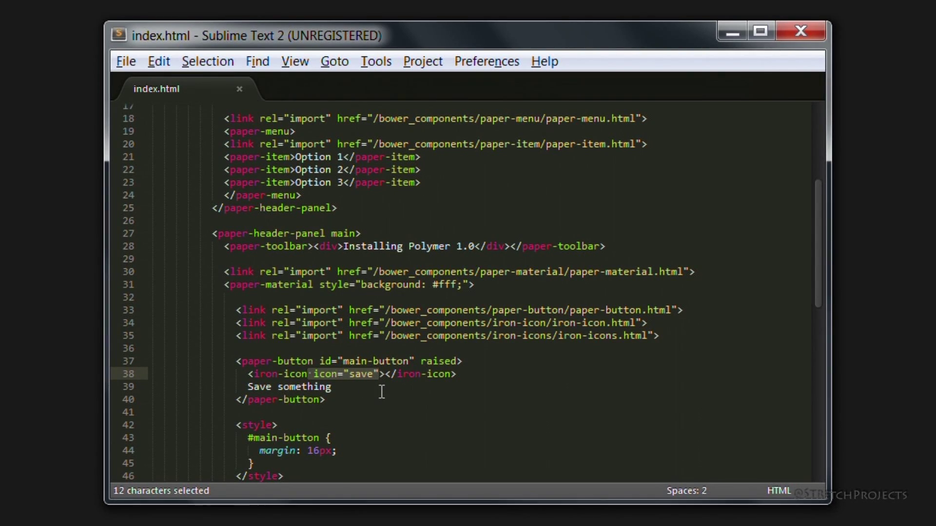
key(Right)
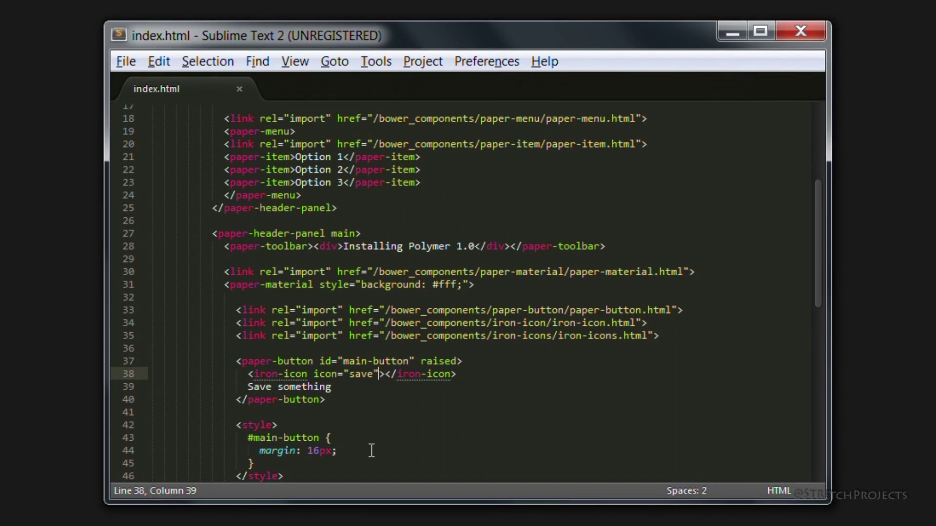
click(370, 449)
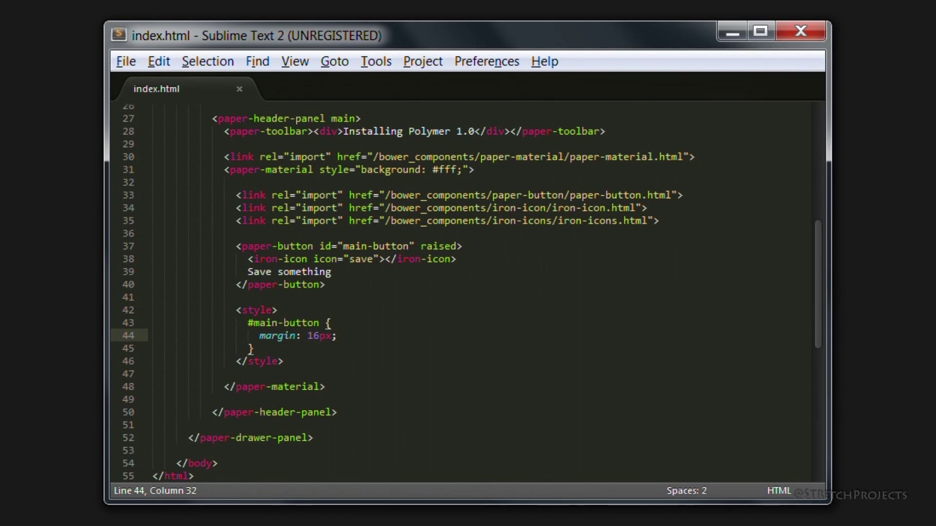
key(Return)
text(colo)
- Set the button's color to red, save, and reload Chrome to show it red
key(Return)
text(red;)
key(ctrl+s)
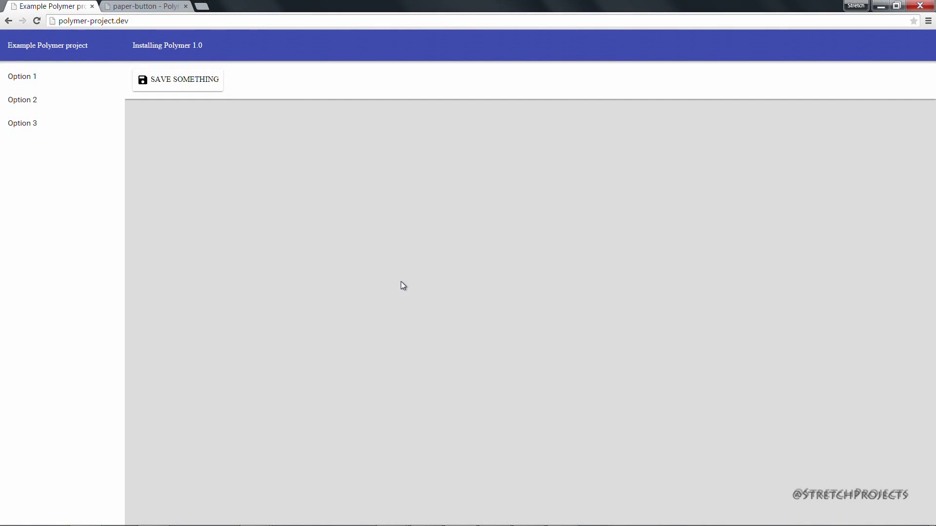
right_click(312, 149)
click(336, 184)
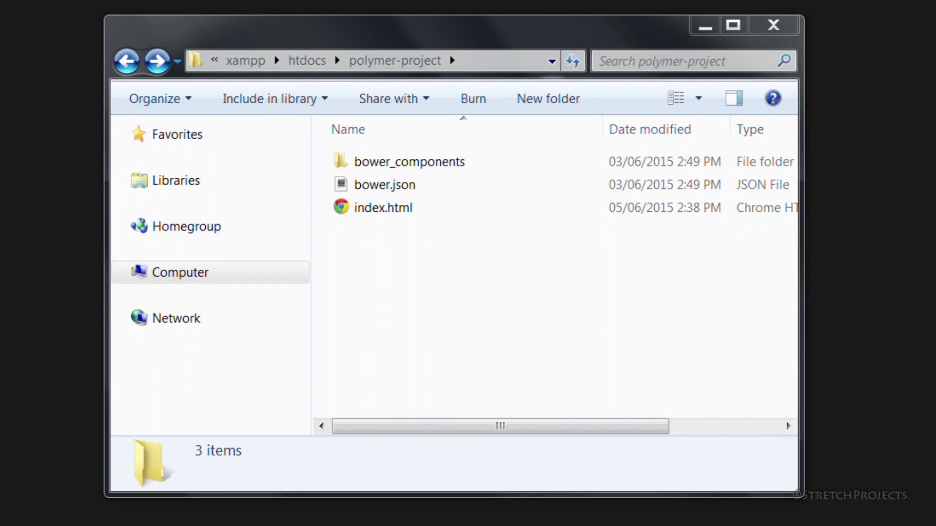
- Open bower_components, then the paper-button folder inside it
double_click(461, 161)
scroll(460, 272, down, 5)
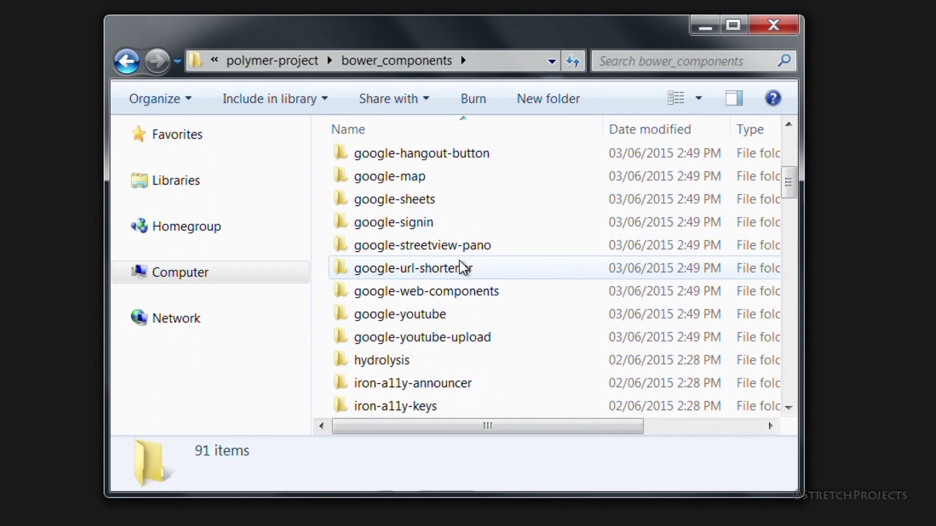
scroll(459, 269, down, 4)
scroll(461, 268, down, 6)
scroll(460, 267, down, 4)
scroll(459, 267, down, 1)
scroll(459, 268, up, 1)
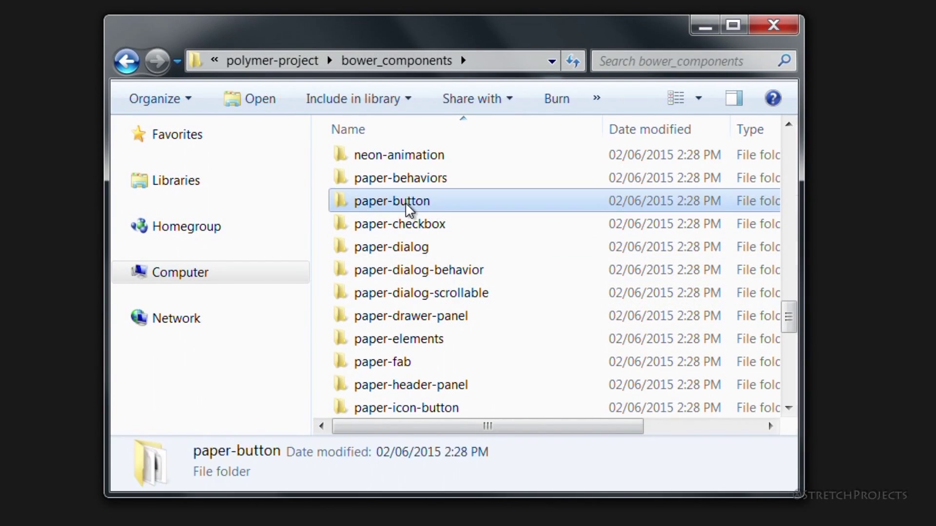
double_click(424, 202)
- Open paper-button.html and move to the end of line 86
click(426, 301)
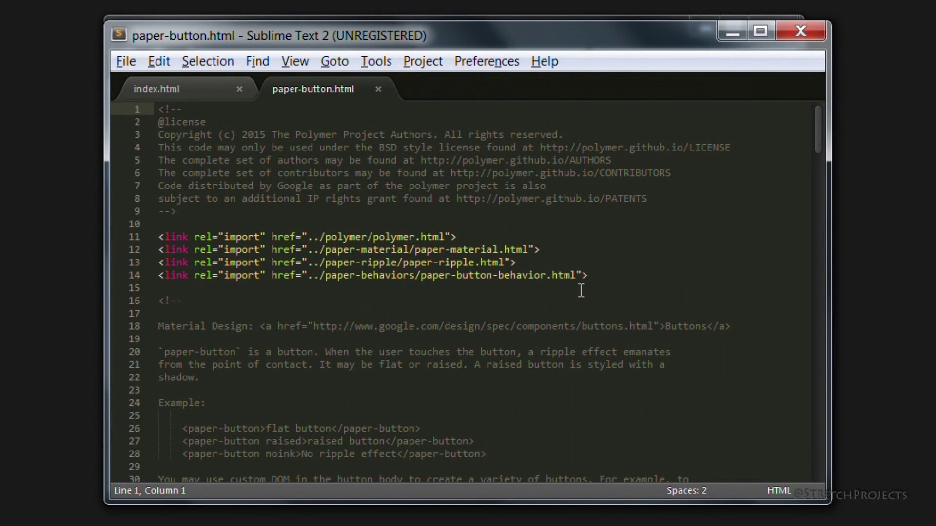
scroll(585, 288, down, 1)
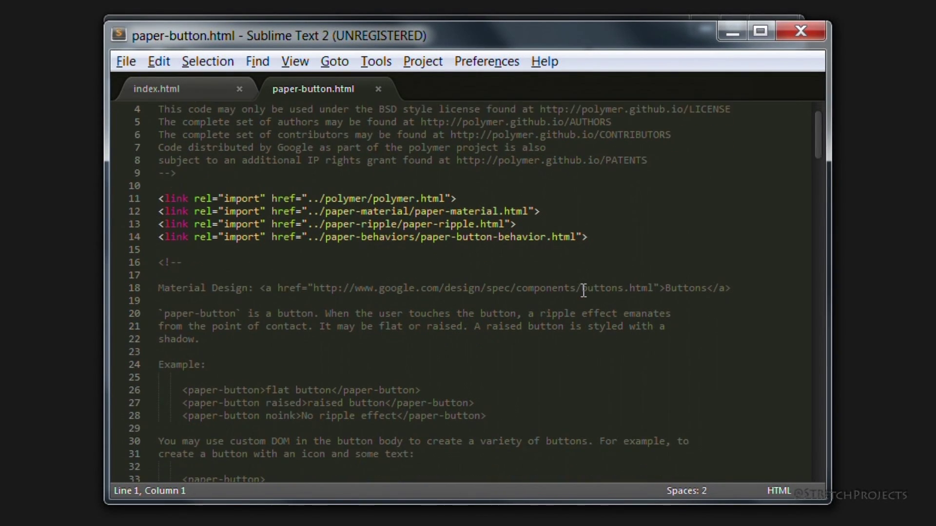
scroll(585, 288, down, 5)
scroll(546, 292, down, 5)
scroll(546, 292, down, 6)
scroll(545, 289, down, 5)
scroll(545, 285, down, 3)
scroll(544, 282, up, 2)
click(348, 240)
click(224, 160)
click(286, 186)
click(294, 250)
click(432, 347)
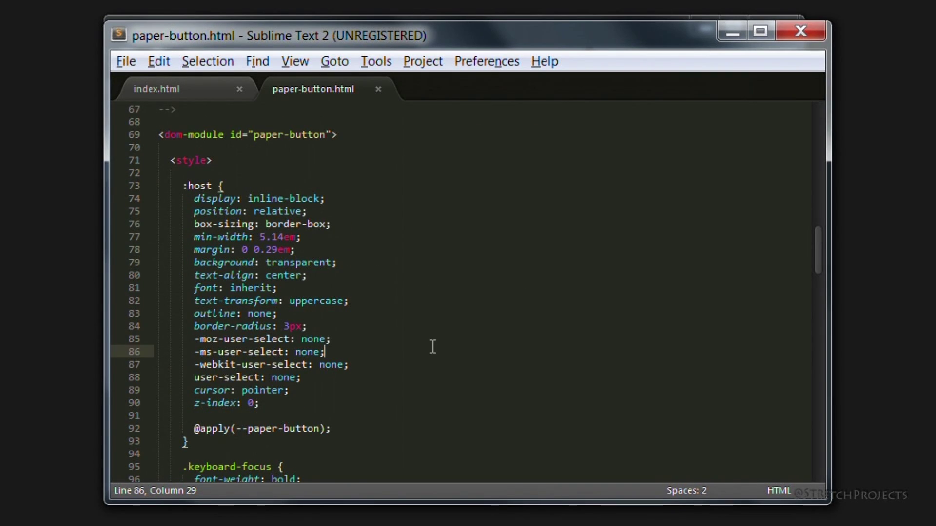
scroll(431, 346, down, 3)
drag(189, 313, 342, 313)
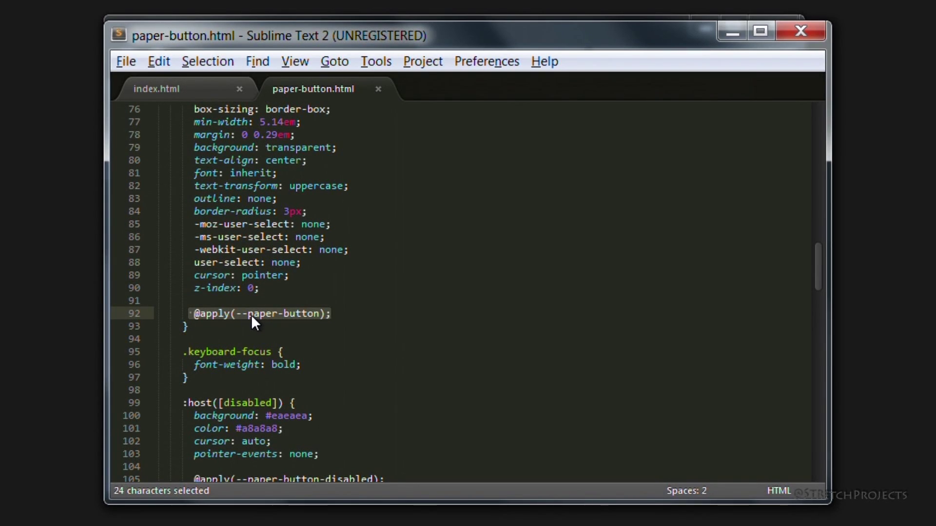
- Examine the --paper-button mixin and the button's default style declarations
click(395, 315)
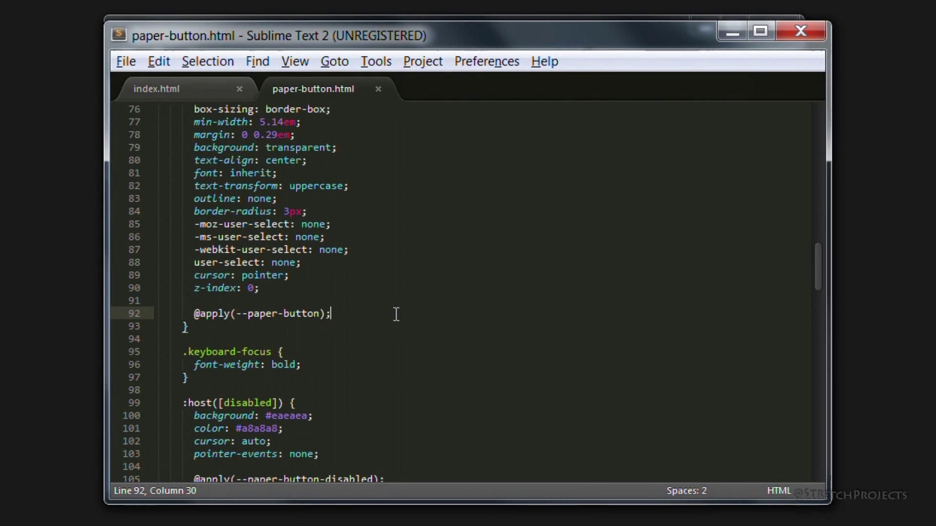
scroll(396, 315, up, 3)
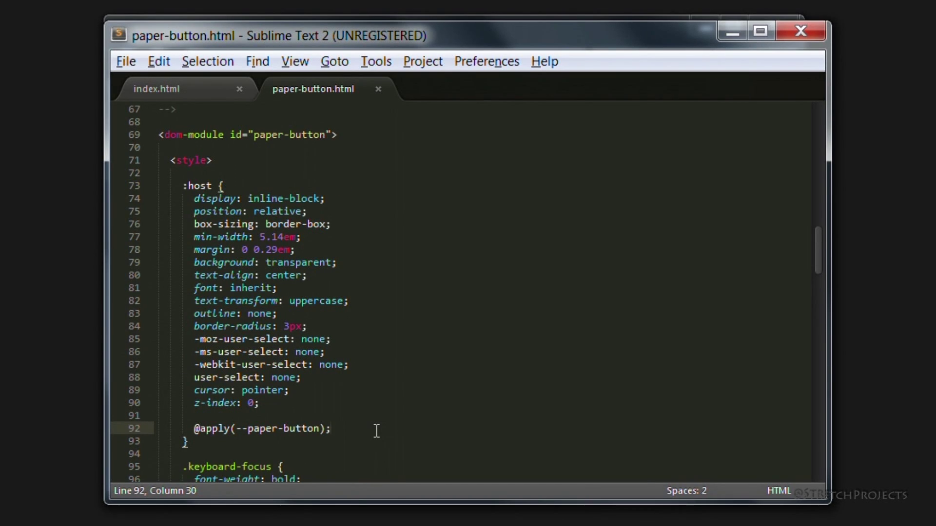
drag(235, 430, 322, 430)
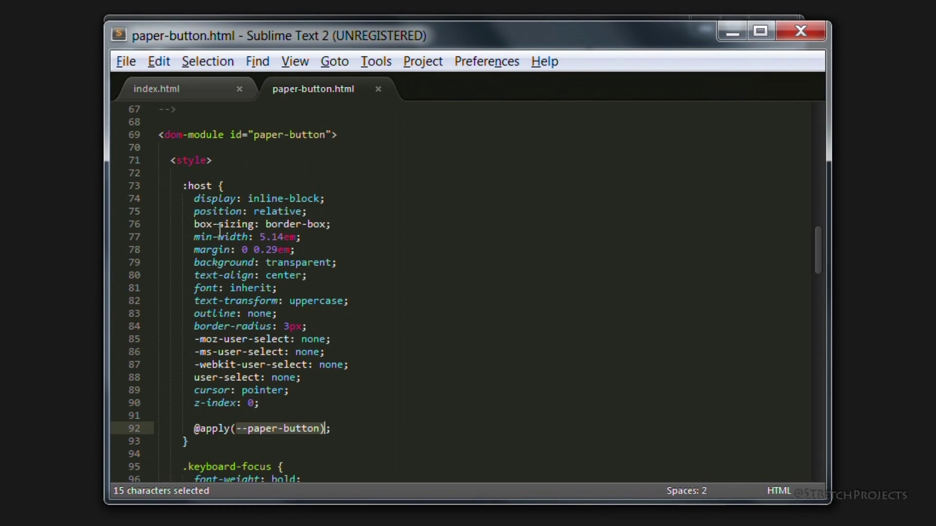
drag(194, 198, 248, 402)
click(311, 398)
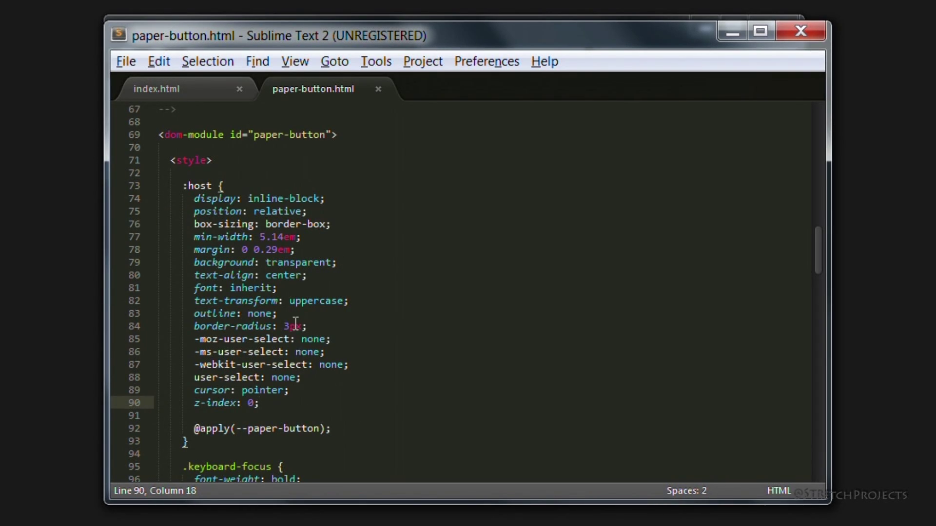
scroll(297, 358, down, 2)
drag(231, 351, 355, 353)
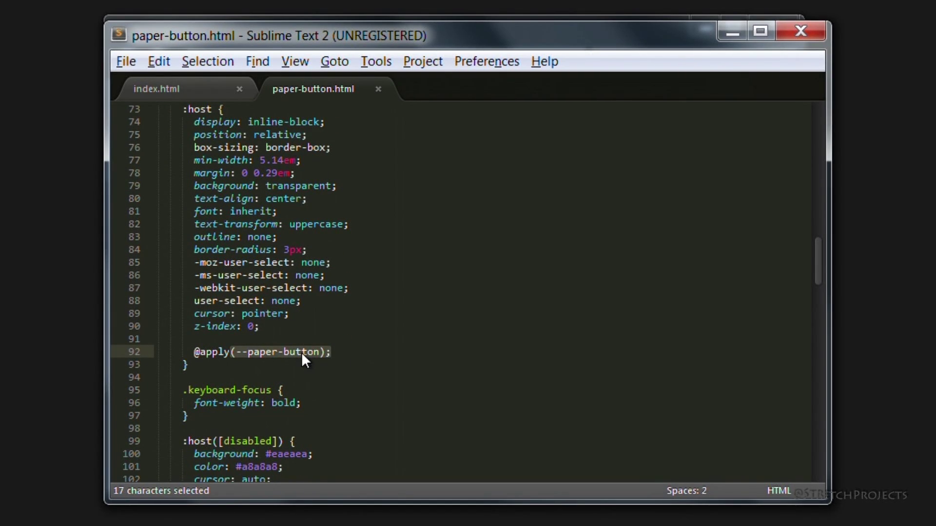
- Open iron-icon.html in its own Sublime Text tab
click(334, 214)
click(371, 285)
click(371, 338)
scroll(399, 377, down, 1)
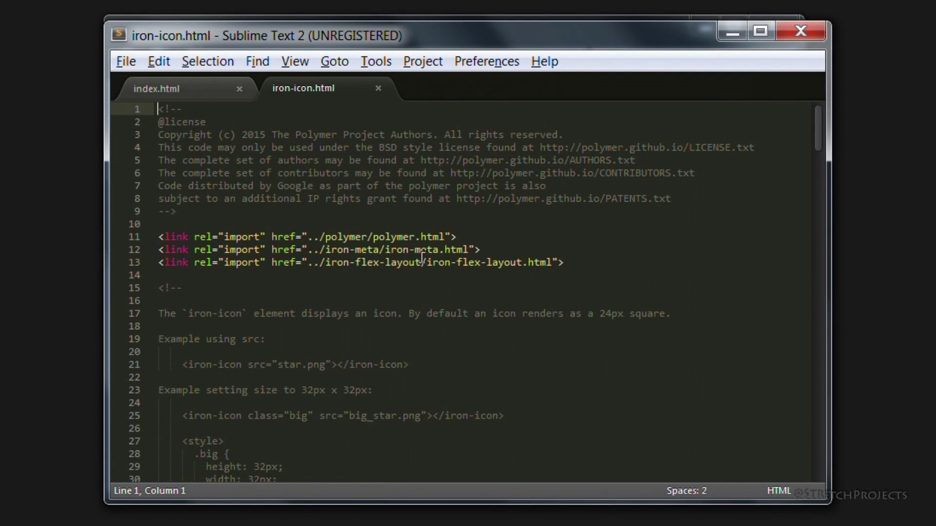
scroll(421, 259, down, 2)
scroll(368, 261, down, 5)
scroll(359, 258, down, 6)
scroll(349, 255, down, 6)
scroll(349, 255, down, 3)
scroll(348, 255, down, 3)
scroll(348, 255, down, 2)
scroll(307, 253, down, 1)
scroll(394, 250, down, 3)
drag(242, 211, 385, 212)
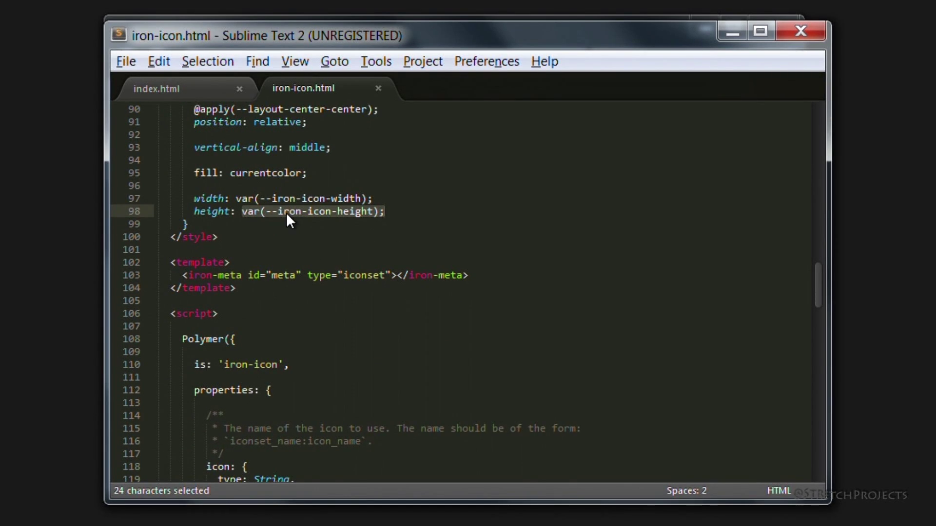
click(349, 213)
drag(247, 198, 401, 199)
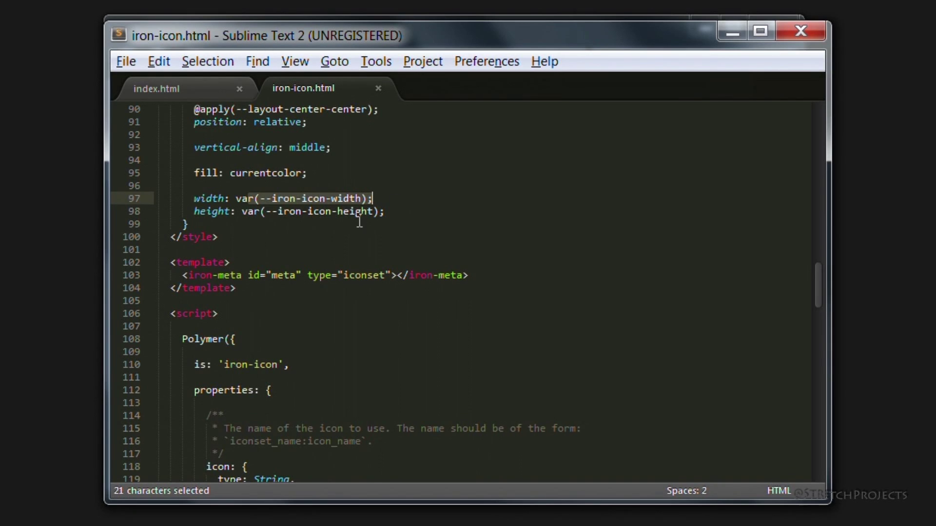
click(283, 211)
click(258, 198)
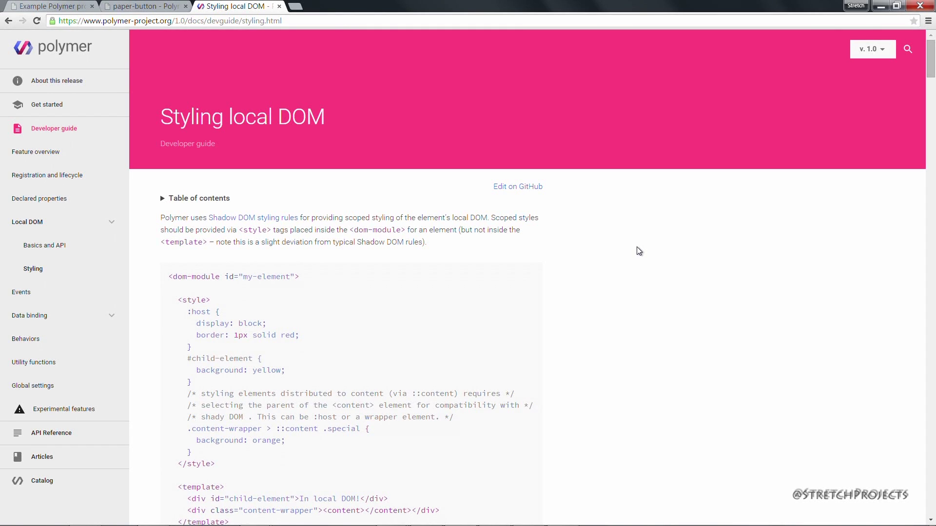
scroll(638, 251, down, 2)
scroll(638, 251, down, 2)
scroll(638, 251, down, 2)
scroll(638, 251, down, 2)
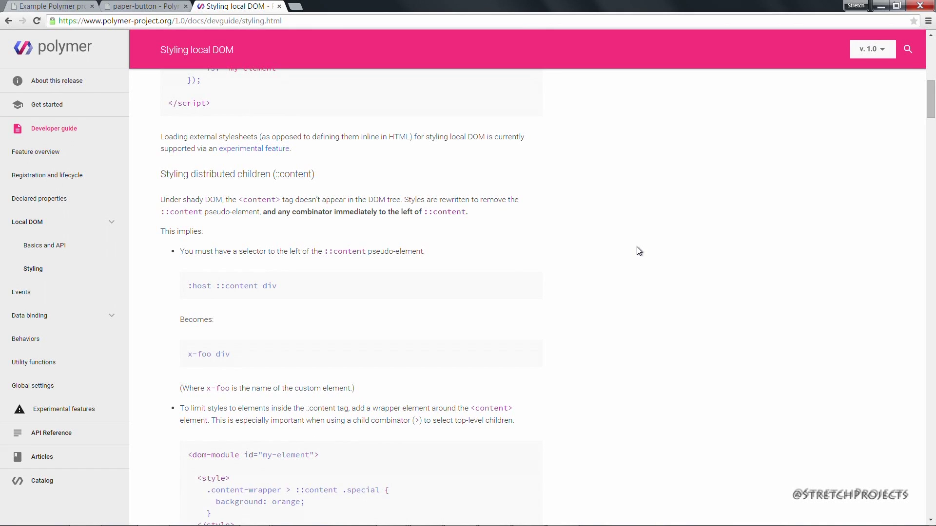
scroll(638, 251, down, 2)
scroll(637, 251, down, 1)
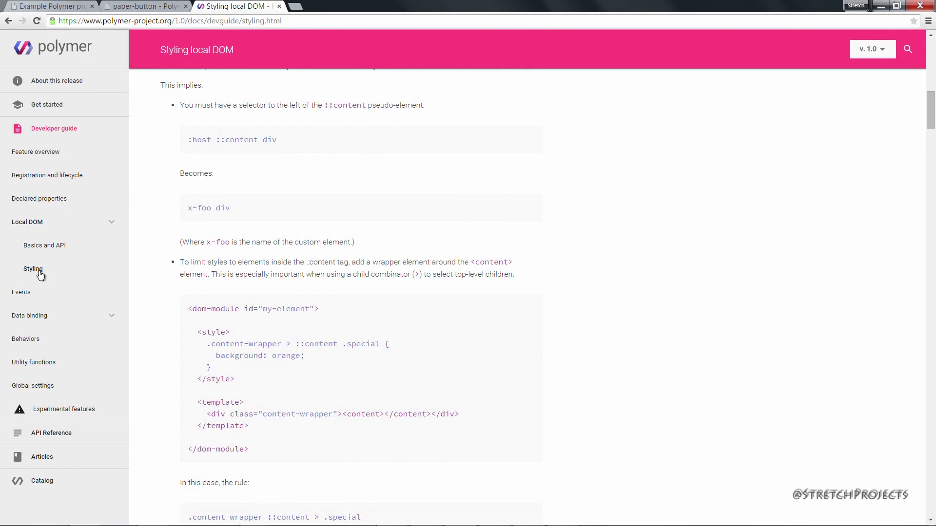
scroll(418, 276, down, 4)
scroll(423, 270, down, 2)
scroll(423, 269, down, 1)
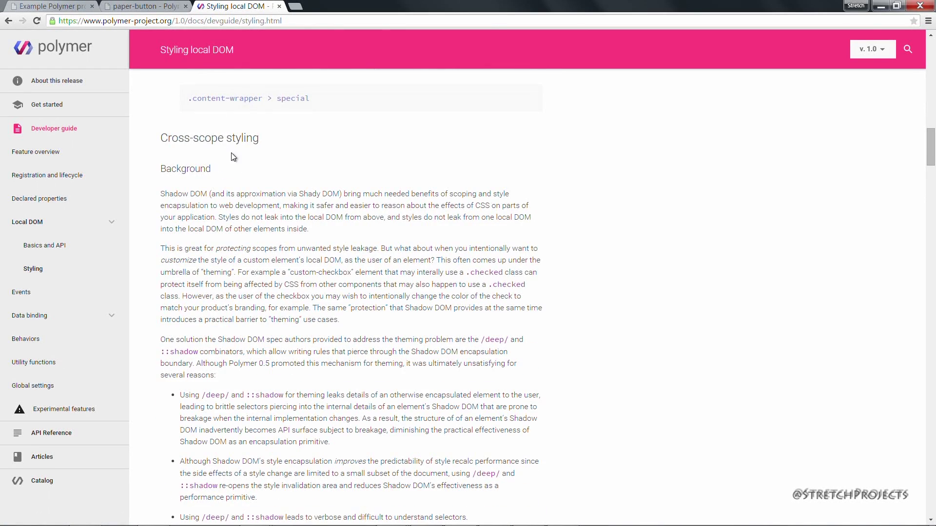
drag(161, 139, 259, 140)
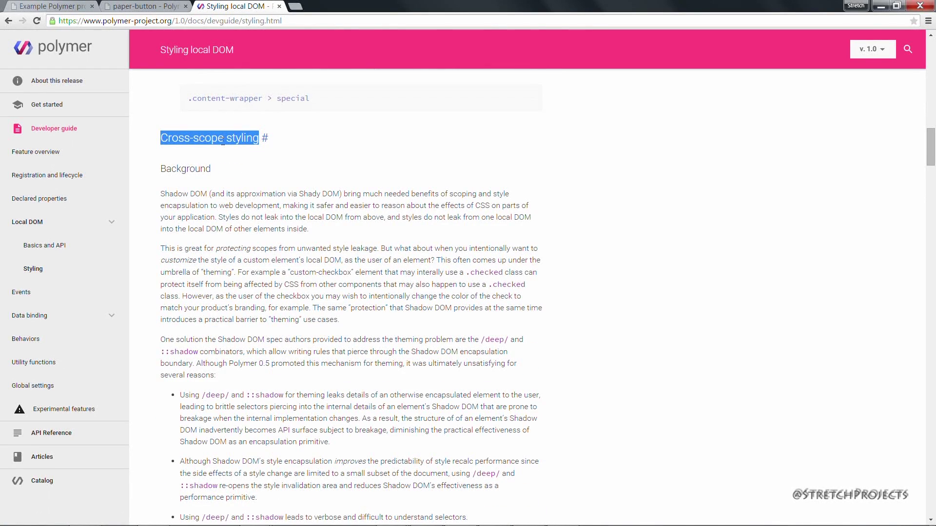
scroll(256, 140, down, 1)
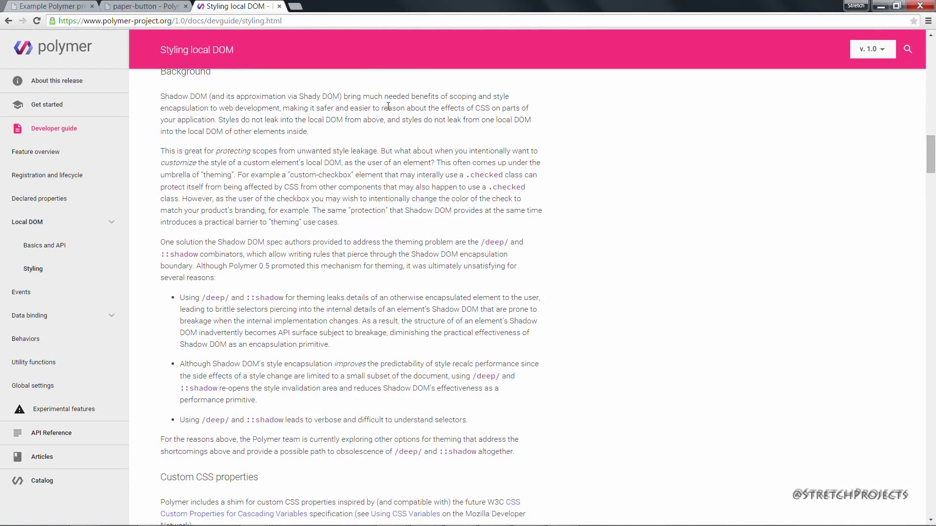
scroll(383, 155, down, 1)
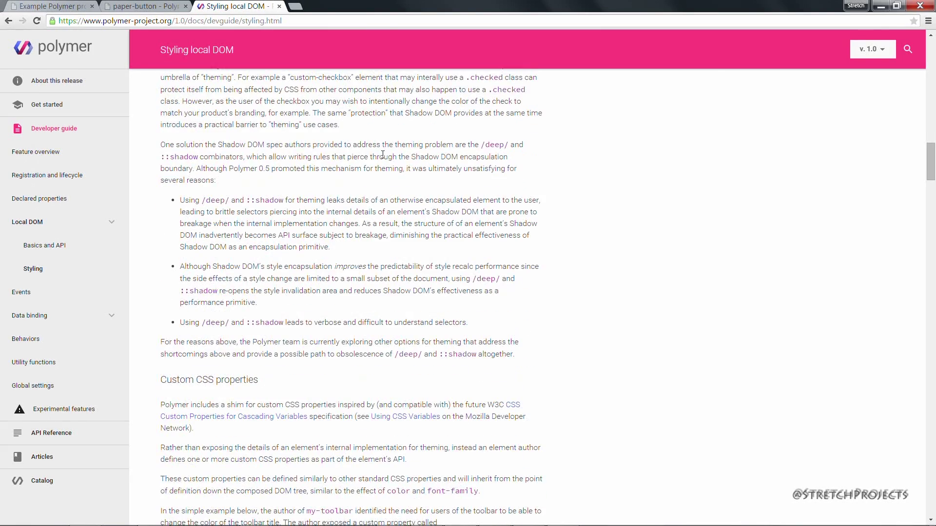
scroll(376, 179, down, 2)
scroll(224, 136, up, 1)
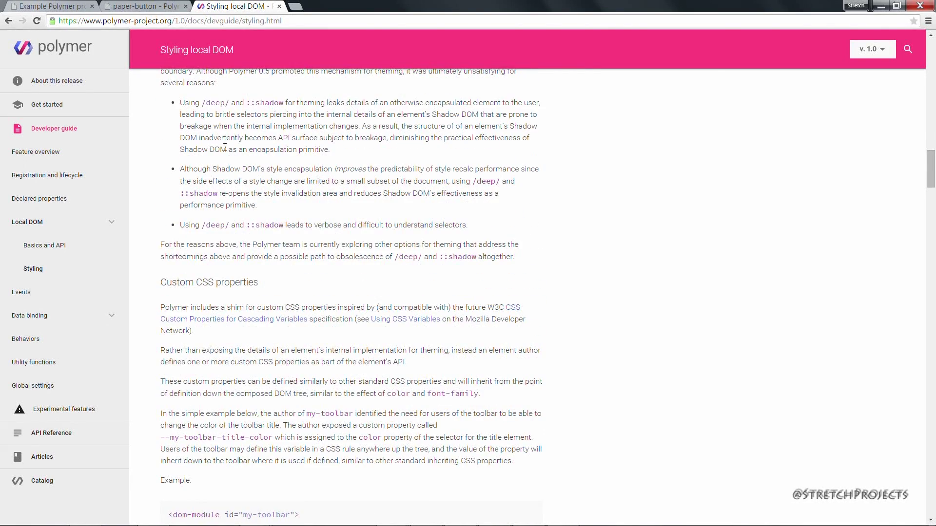
- Read through the Custom CSS properties section of the Styling local DOM page
drag(206, 105, 293, 105)
click(338, 112)
scroll(381, 157, down, 3)
drag(161, 87, 260, 88)
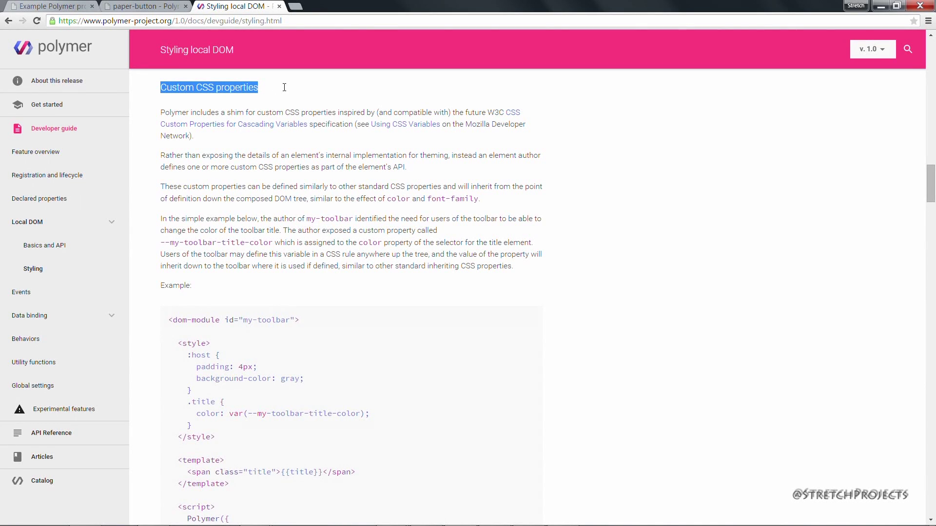
click(224, 137)
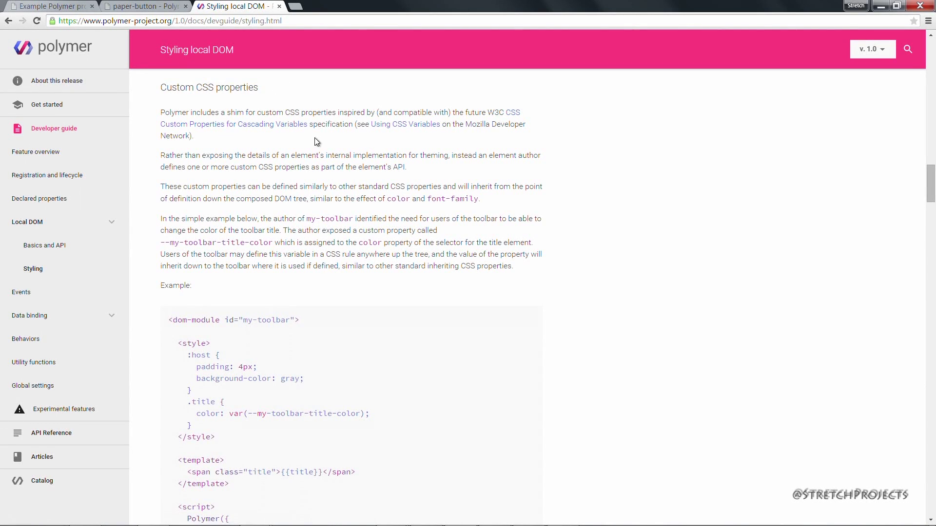
- Open the Using CSS Variables link in a new tab and switch to it
right_click(404, 127)
click(439, 132)
click(330, 11)
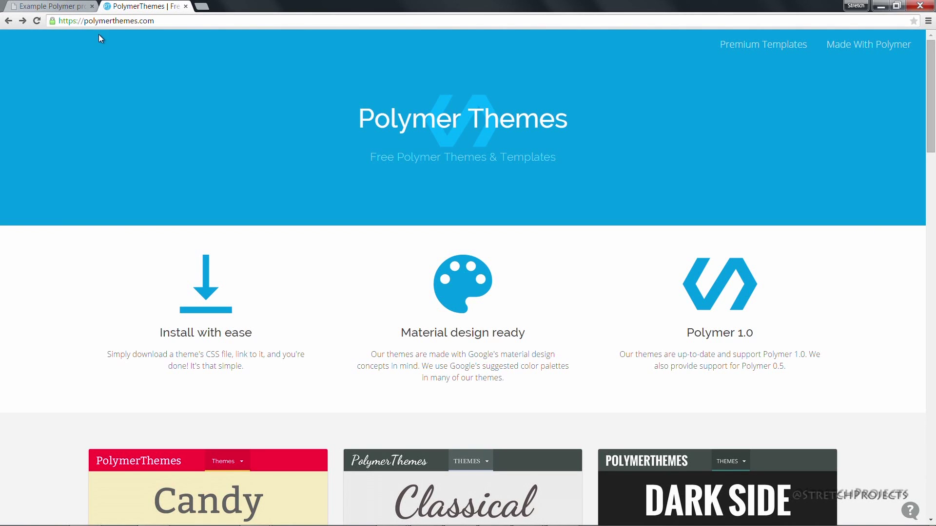
scroll(73, 260, down, 2)
scroll(70, 270, up, 3)
scroll(123, 208, down, 2)
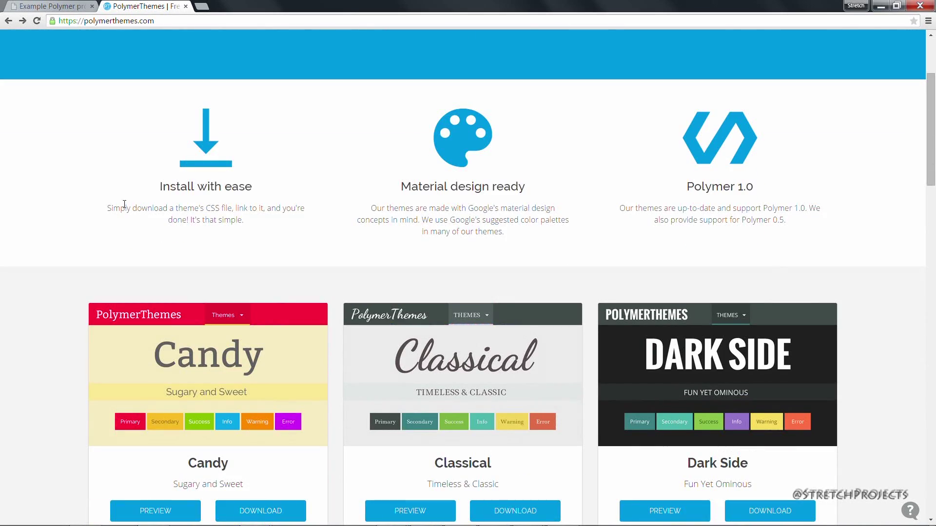
scroll(124, 208, down, 2)
scroll(125, 209, down, 2)
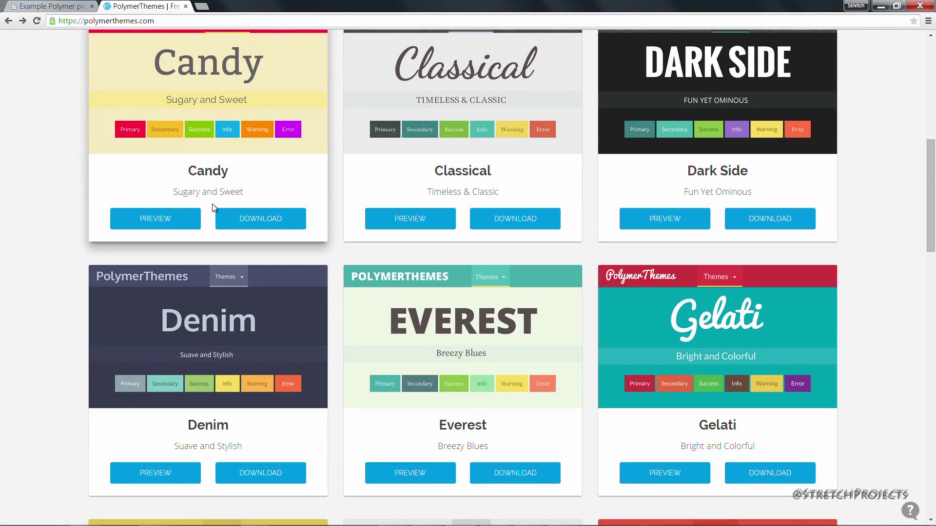
- Get candy.css from the Candy theme card's DOWNLOAD link
click(266, 221)
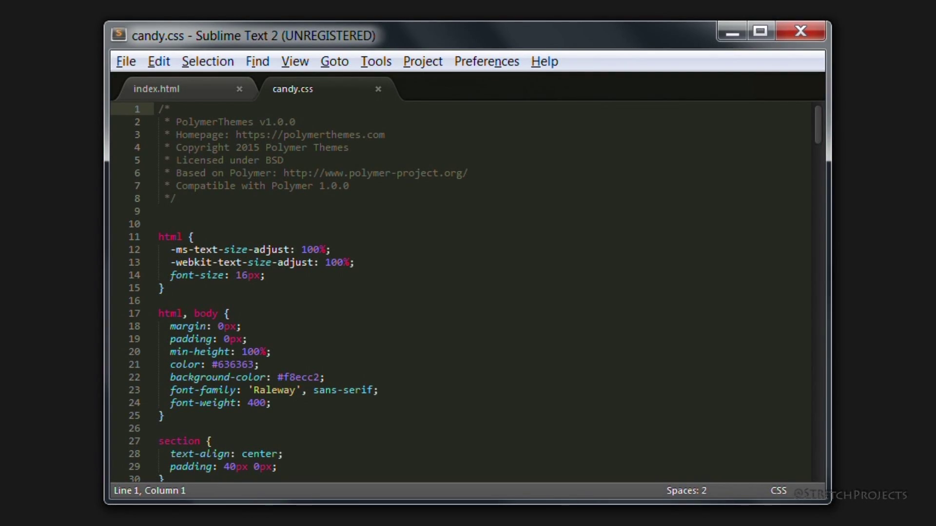
scroll(675, 380, down, 3)
scroll(404, 276, down, 1)
scroll(404, 276, down, 4)
scroll(404, 276, down, 3)
scroll(405, 276, down, 2)
scroll(405, 276, down, 2)
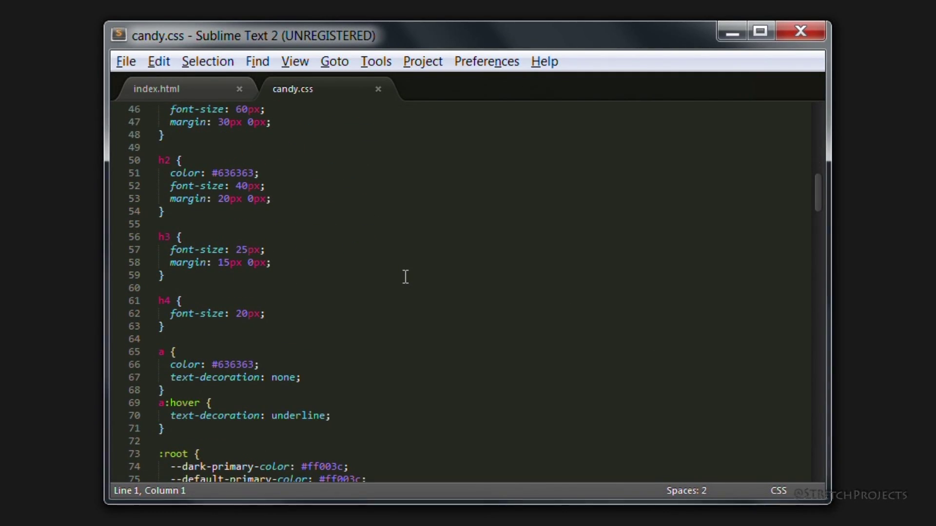
scroll(405, 277, down, 3)
scroll(405, 275, down, 1)
scroll(406, 273, down, 2)
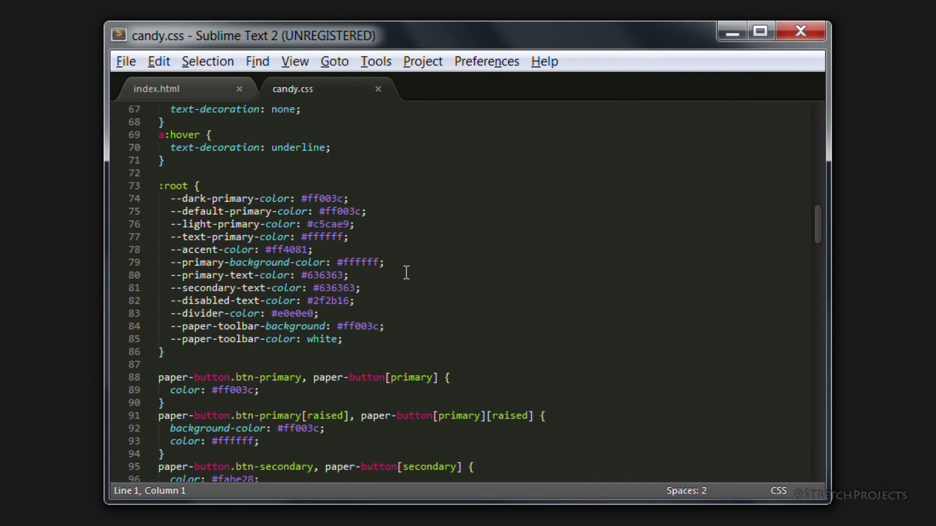
- Select the dark-primary name in the first :root colour variable of candy.css
drag(182, 198, 255, 198)
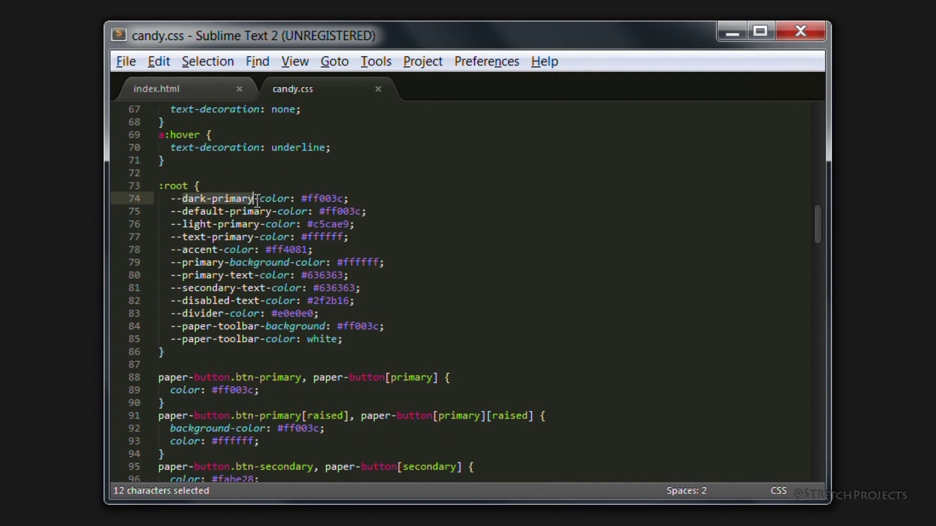